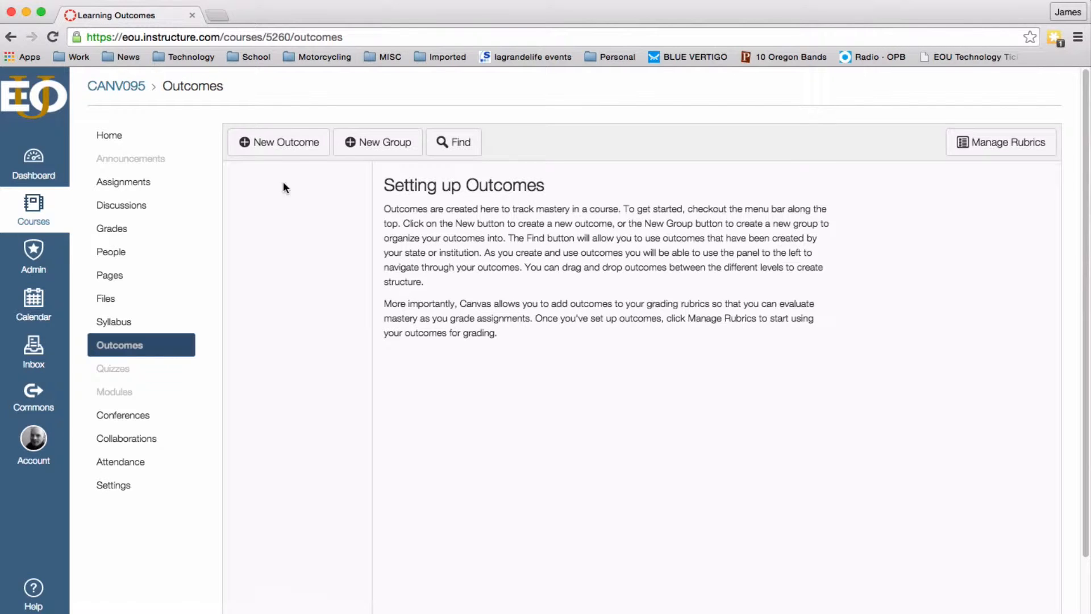
Step: Create an outcome named "Sample Outcome" with the default criterion ratings, mastery level and calculation method, and save it
click(273, 148)
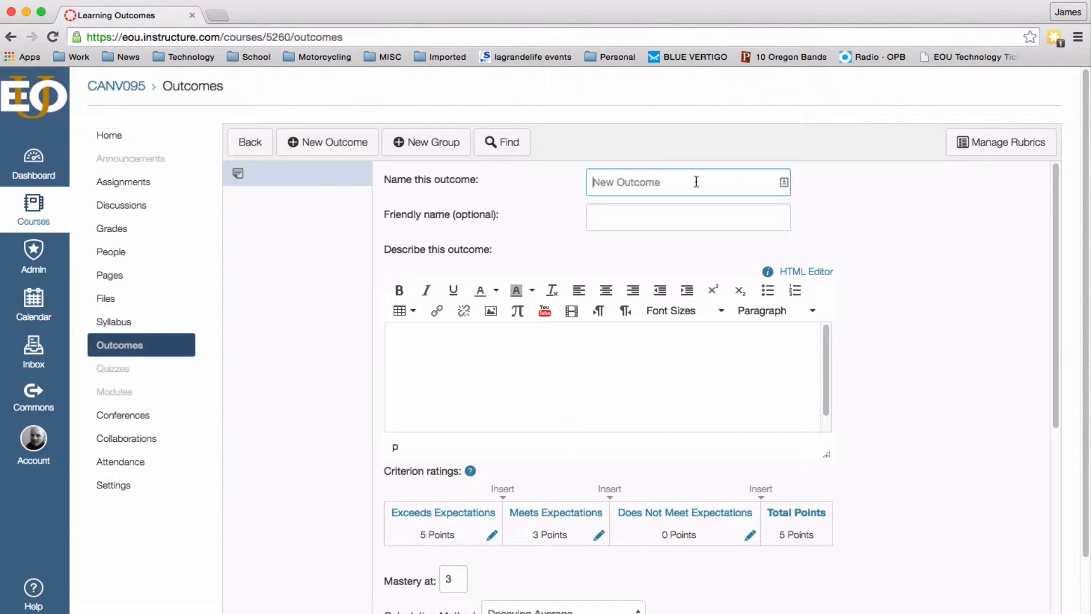
click(695, 182)
scroll(946, 379, down, 2)
scroll(946, 392, down, 3)
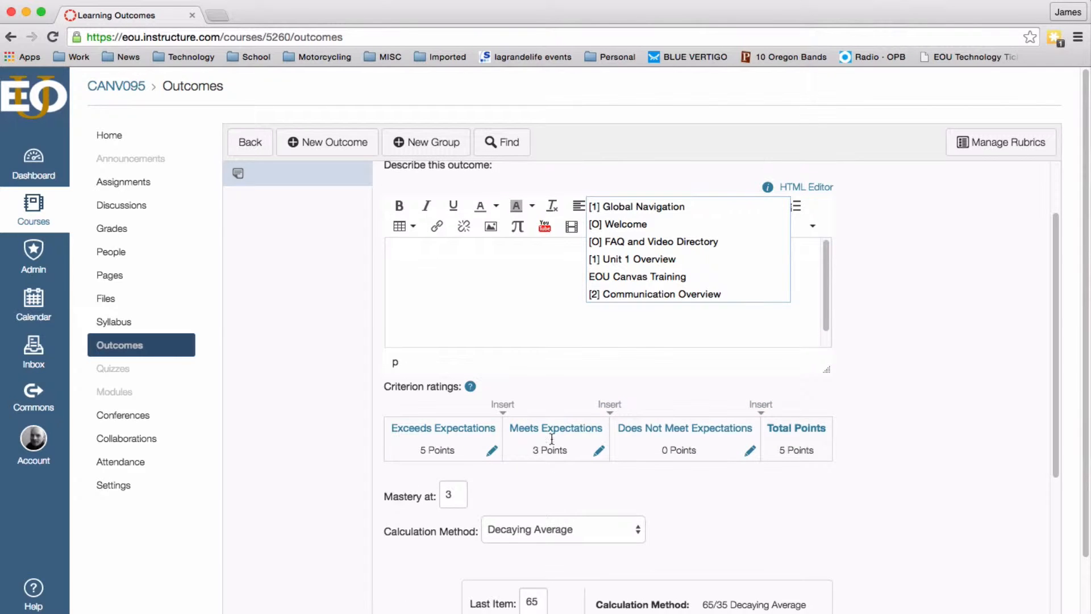
scroll(803, 493, down, 8)
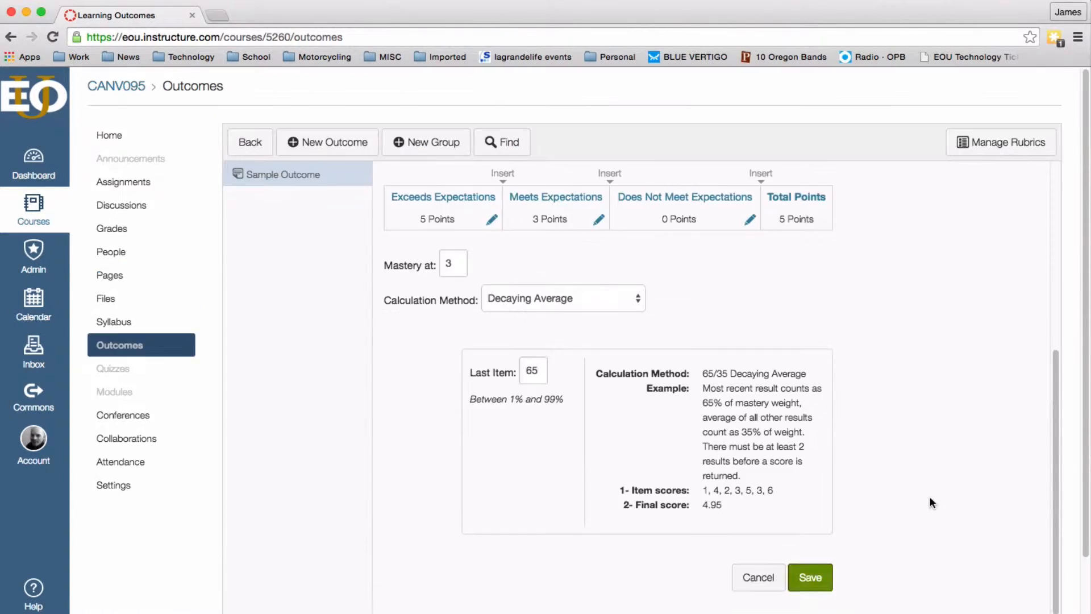
scroll(930, 496, up, 4)
scroll(930, 496, down, 4)
click(812, 578)
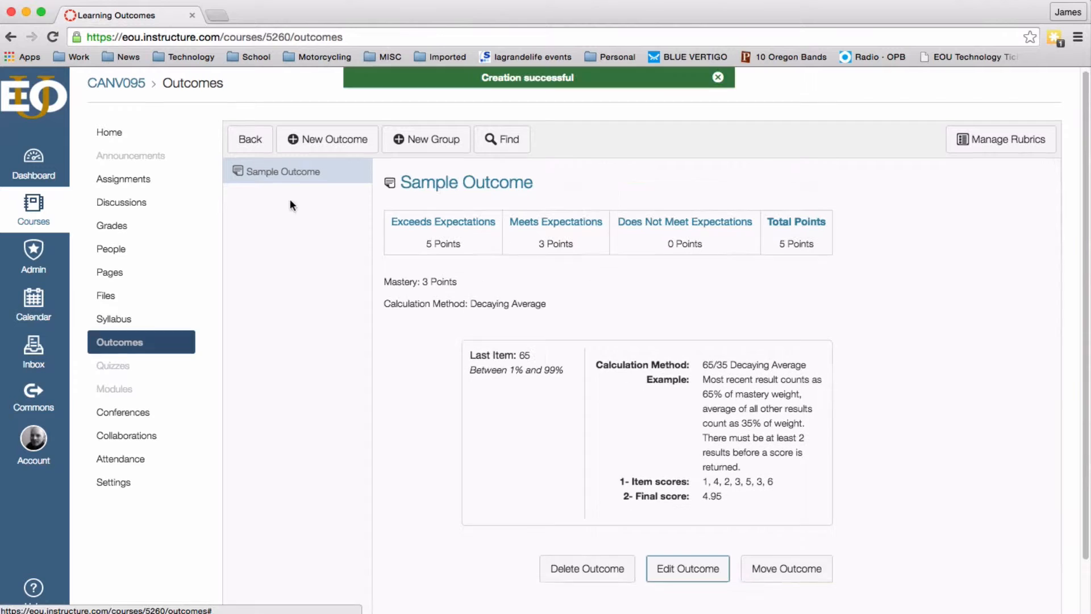
Step: Return to the outcomes overview and reopen Sample Outcome to review its ratings and calculation method
click(250, 143)
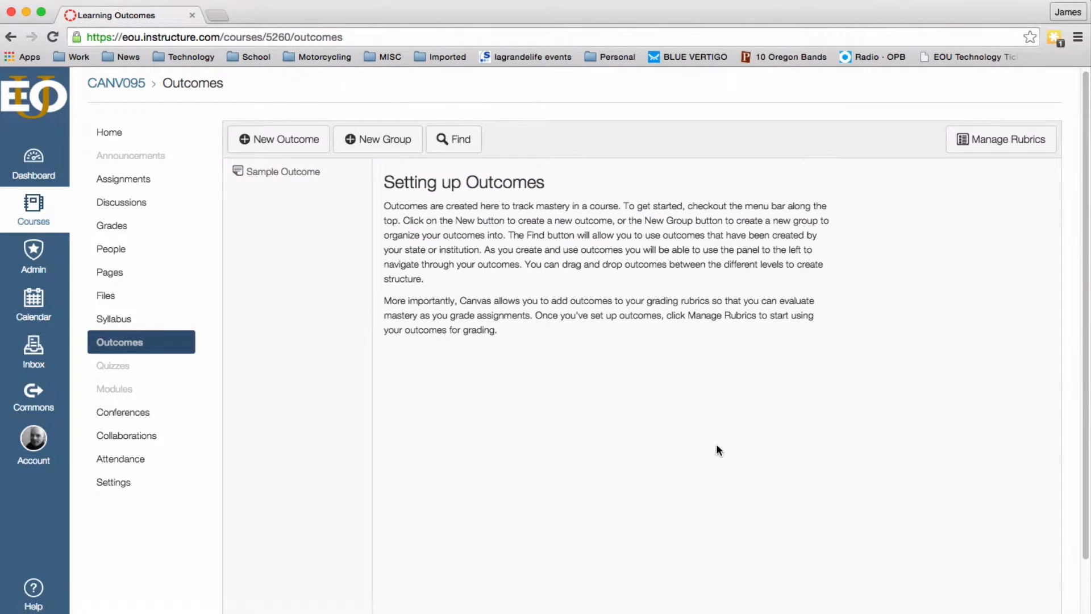
click(285, 176)
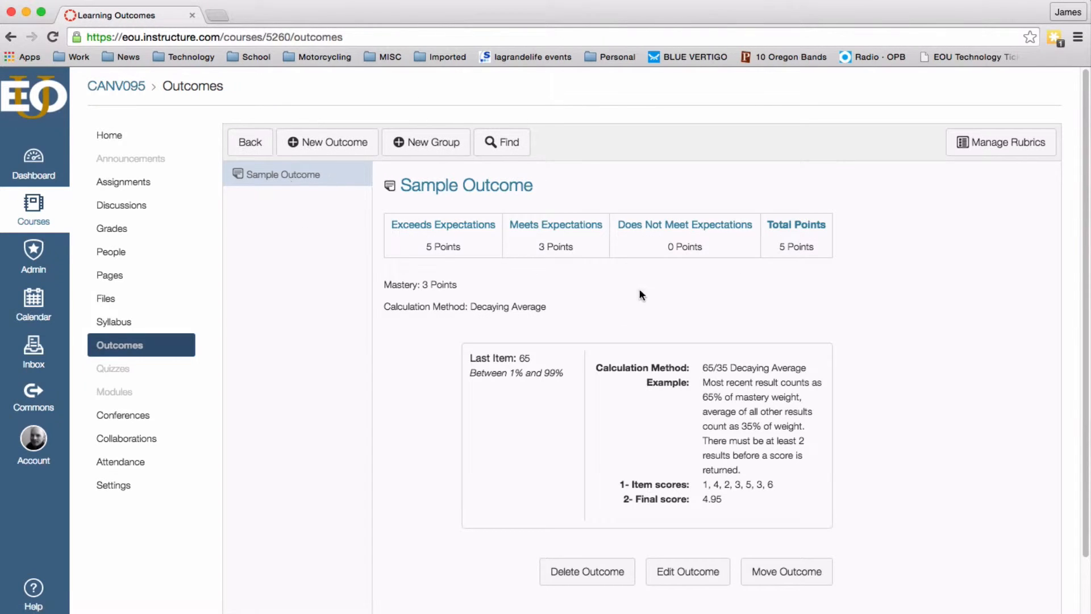
scroll(536, 482, down, 2)
scroll(536, 482, up, 2)
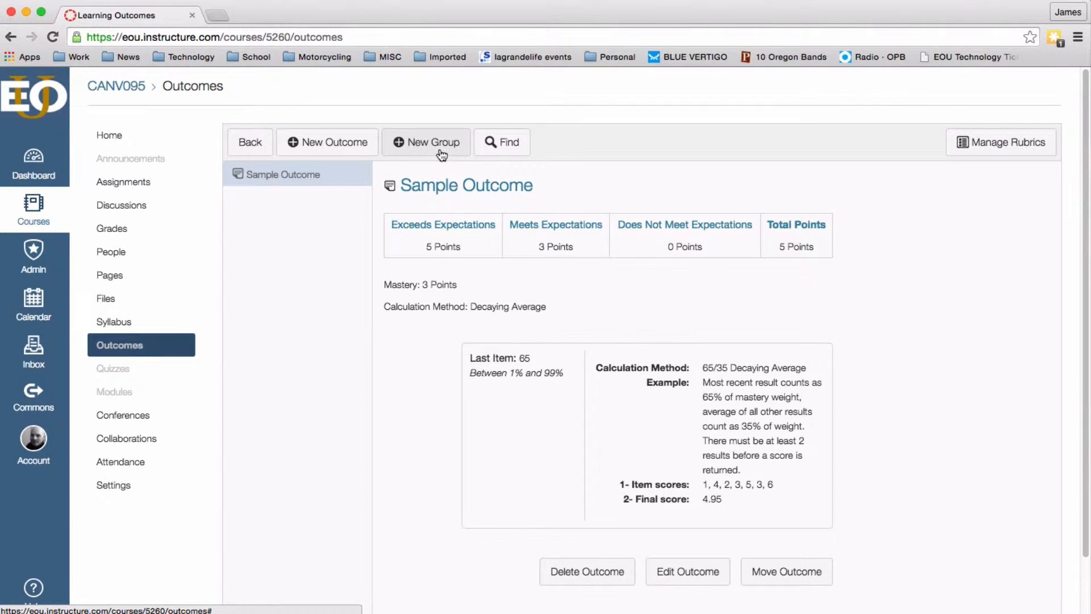
Step: Create an outcome group named "Written Assignments" without a description and save it
click(399, 145)
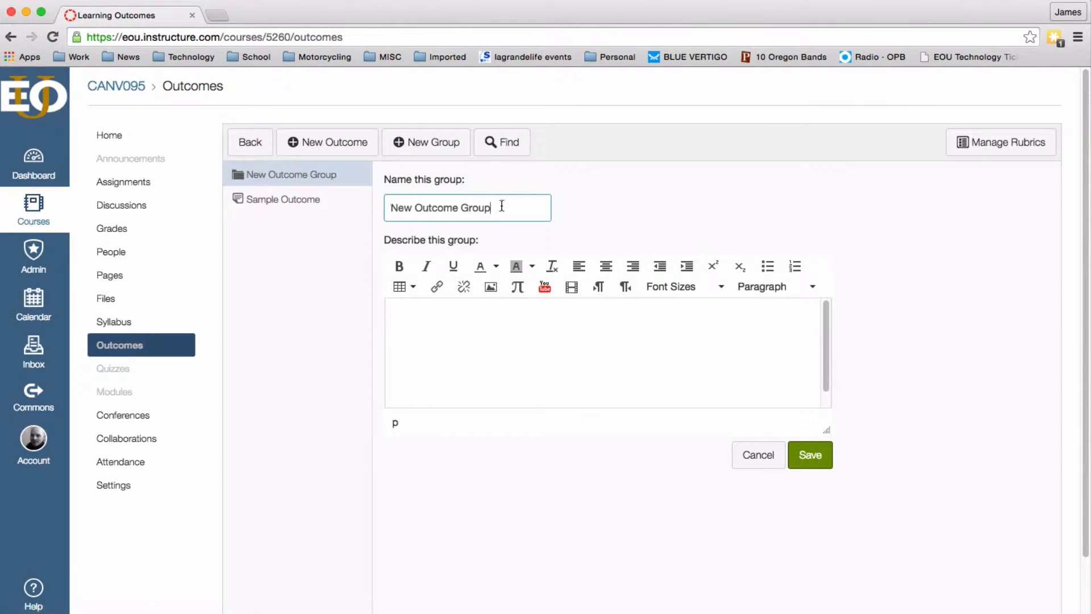
drag(502, 208, 386, 208)
text(Written Assignments)
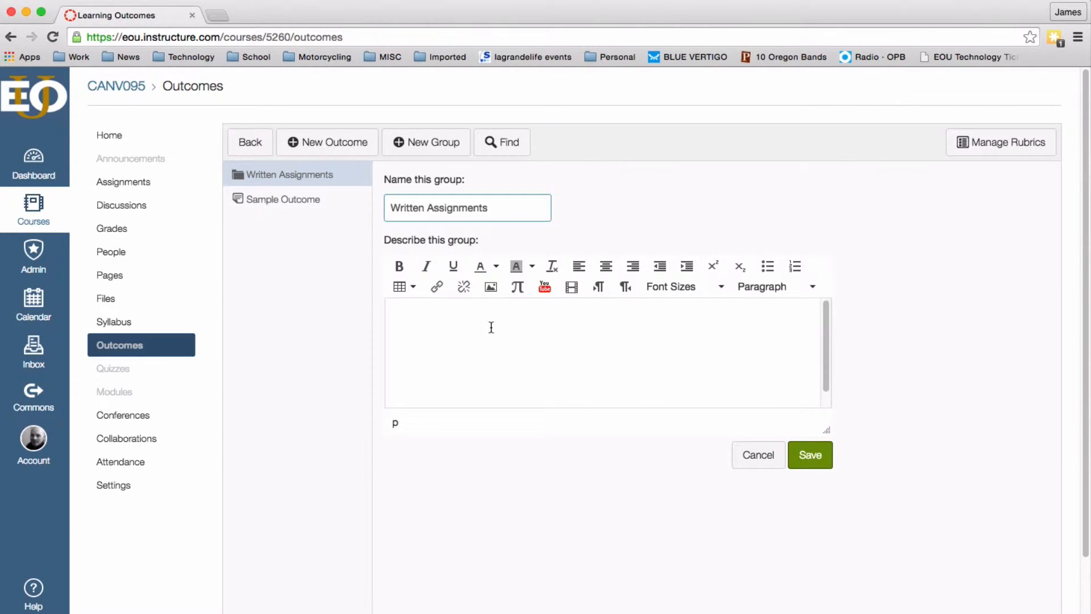
click(814, 456)
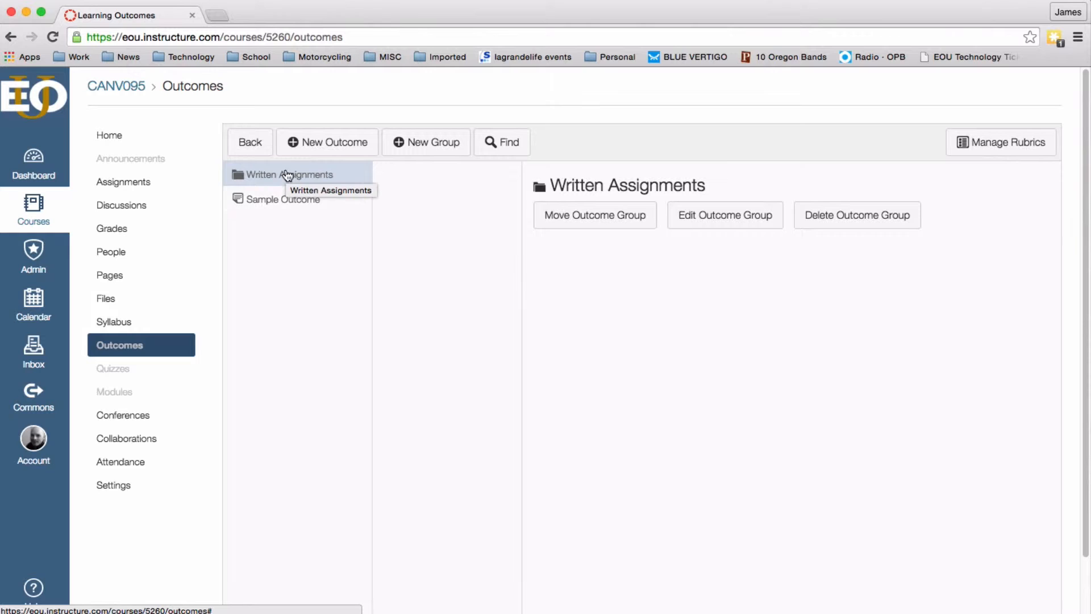
Step: Move Sample Outcome into the Written Assignments group under EOU Canvas Orientation, and open that group
click(285, 207)
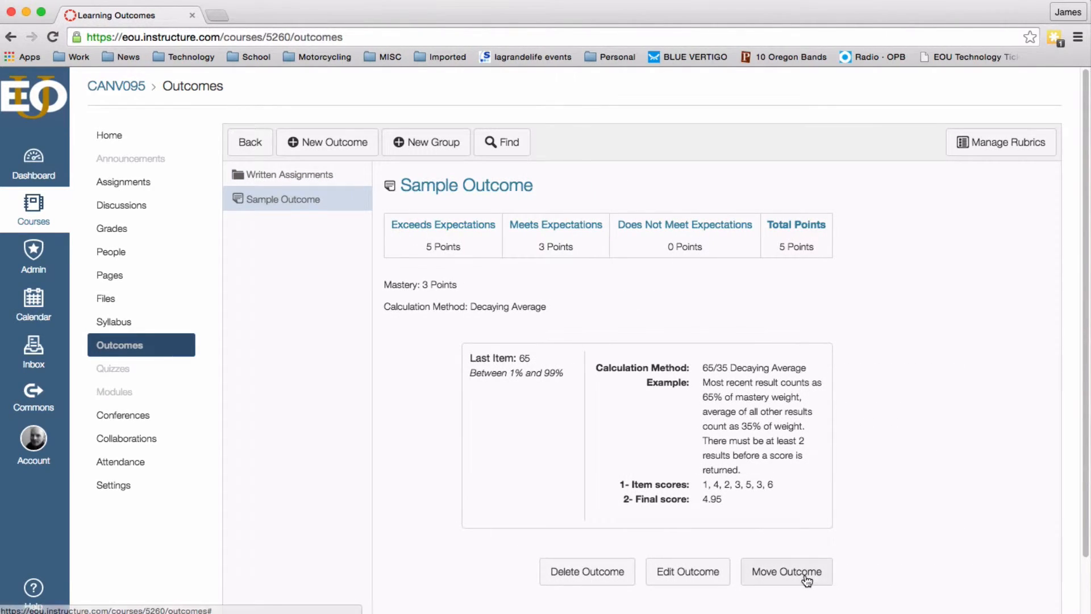
click(807, 580)
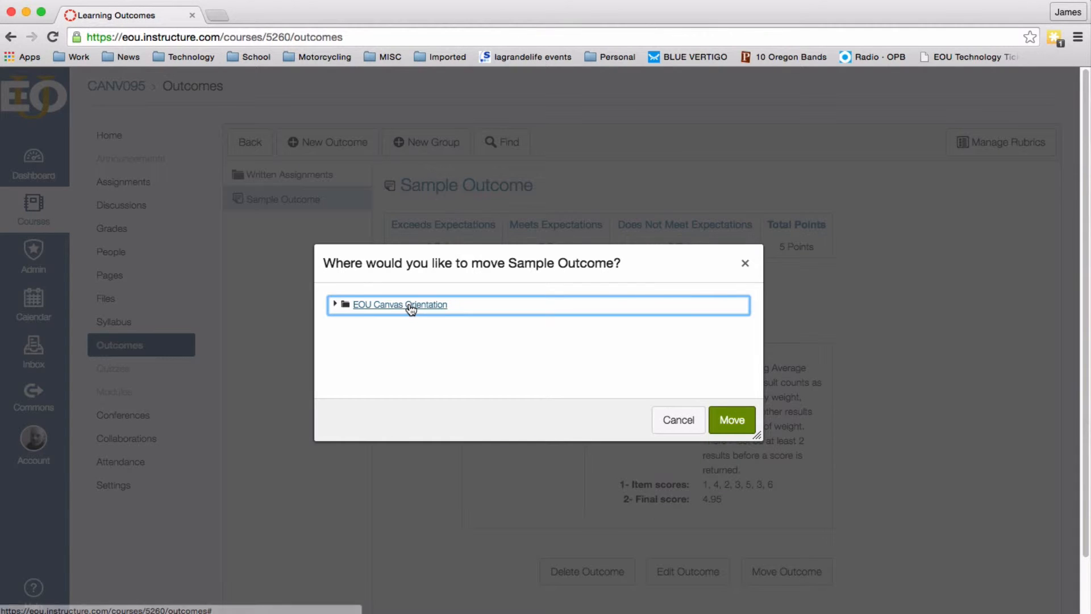
click(410, 307)
click(377, 320)
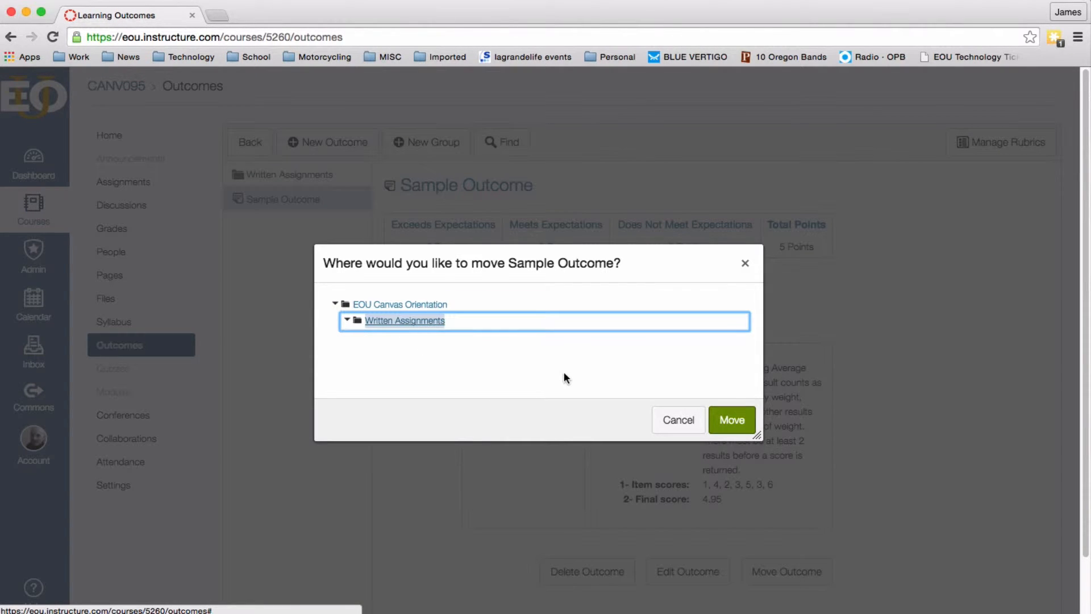
click(738, 407)
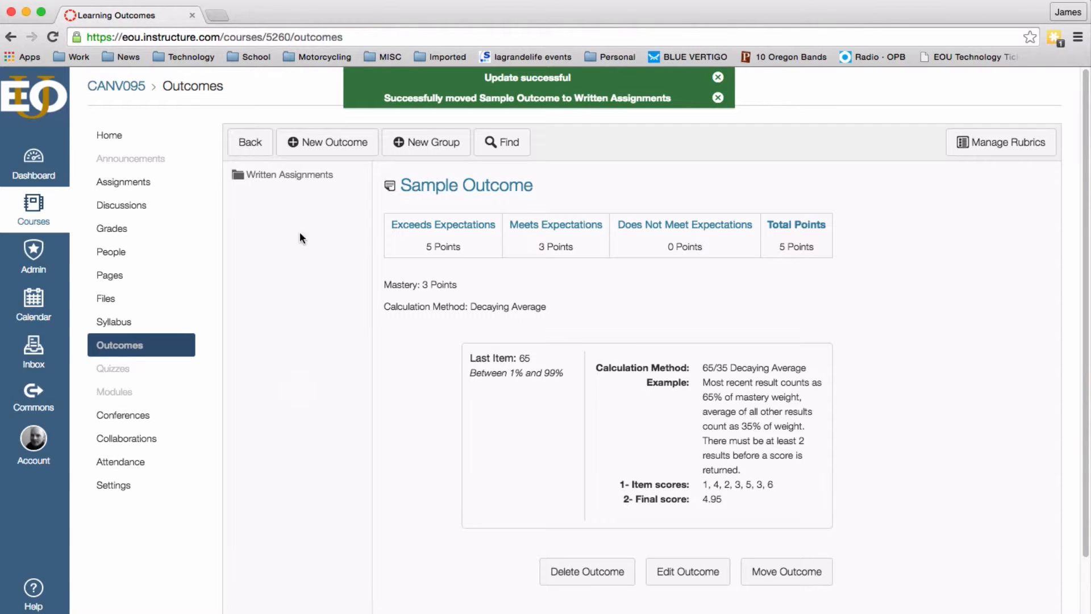
click(264, 177)
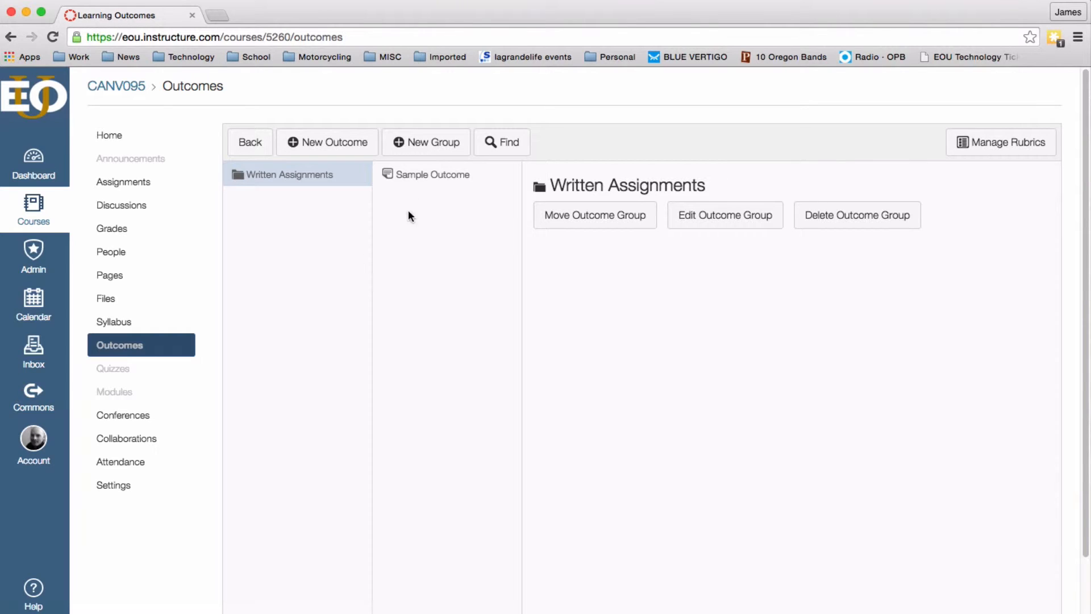
Step: Find the outcome BA131_3 under Account Standards, COBE, BA 131 and import it into the course
click(498, 145)
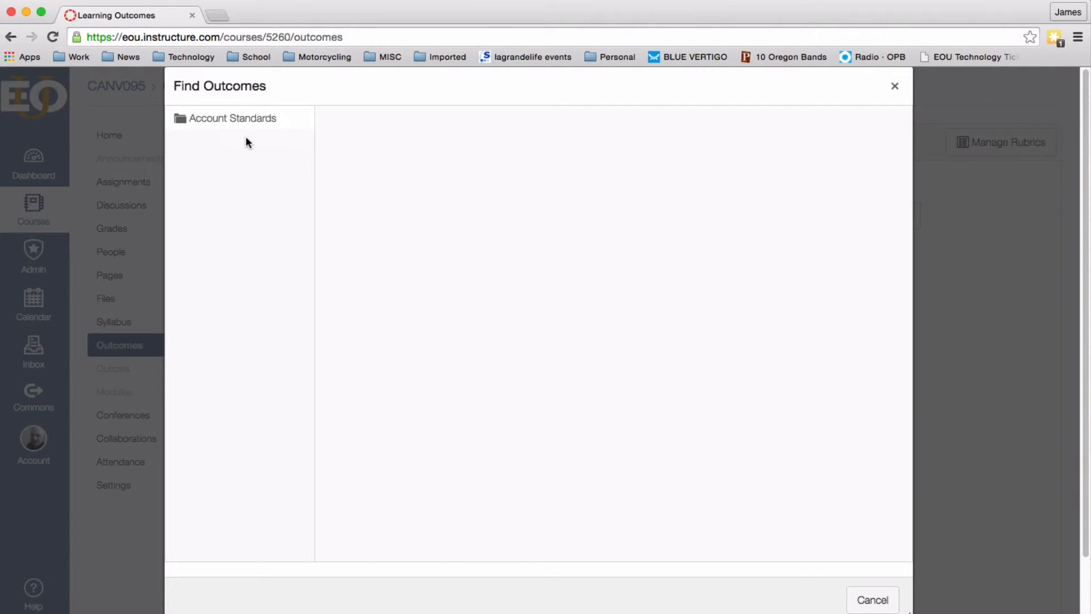
click(249, 122)
click(352, 142)
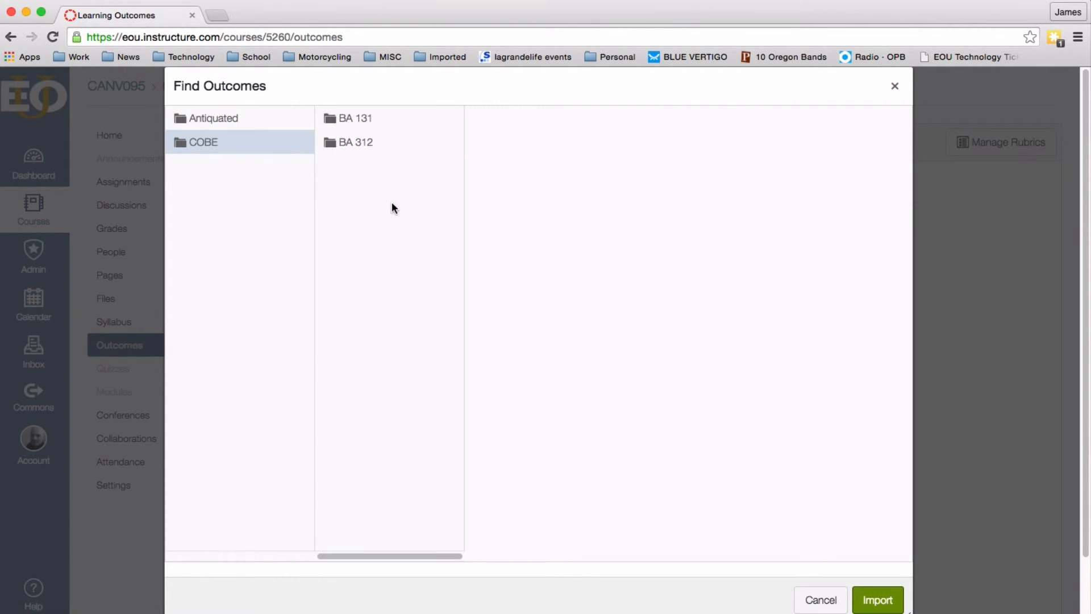
click(365, 123)
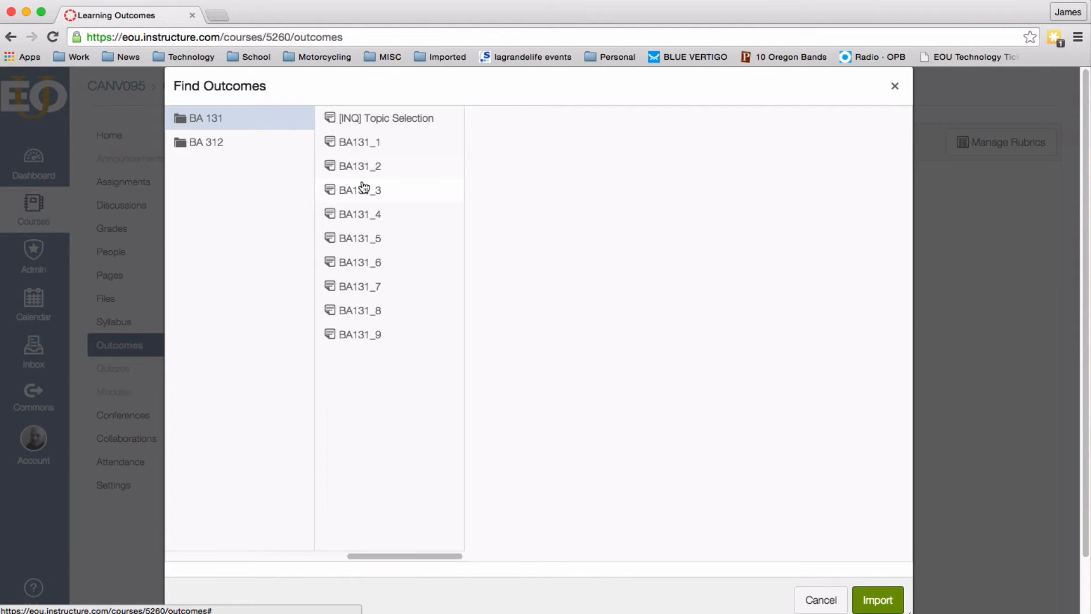
click(363, 189)
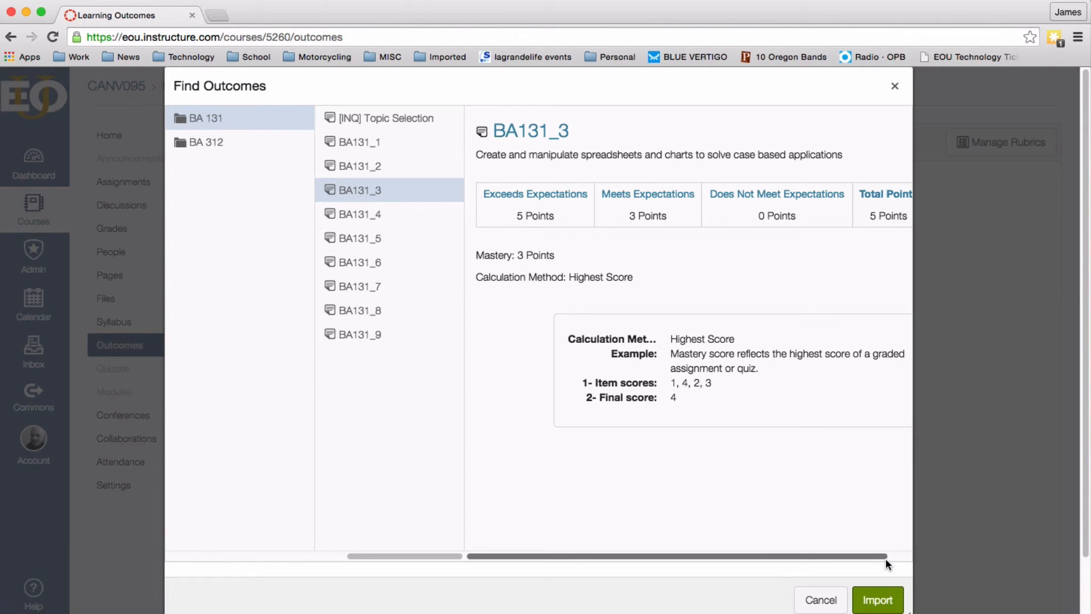
click(877, 599)
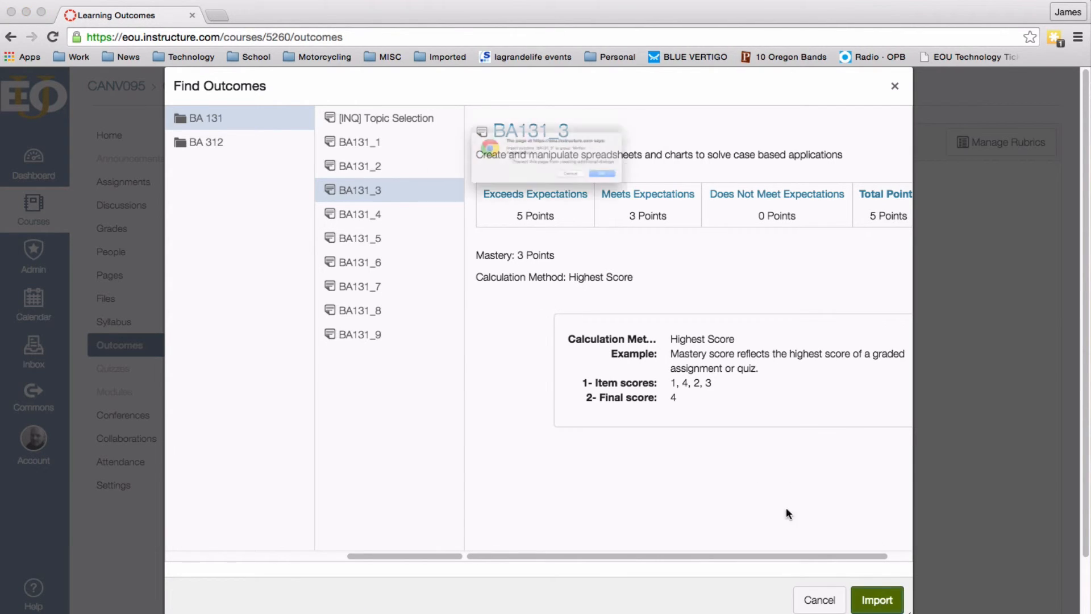
click(685, 199)
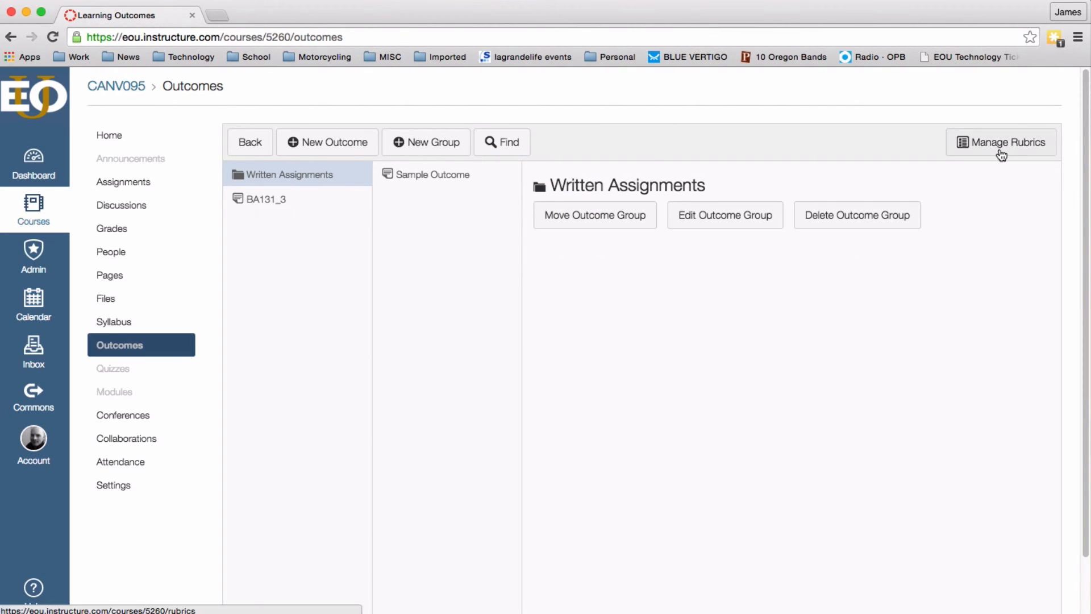
Step: Open the course's rubric management page and start a new rubric
click(1001, 154)
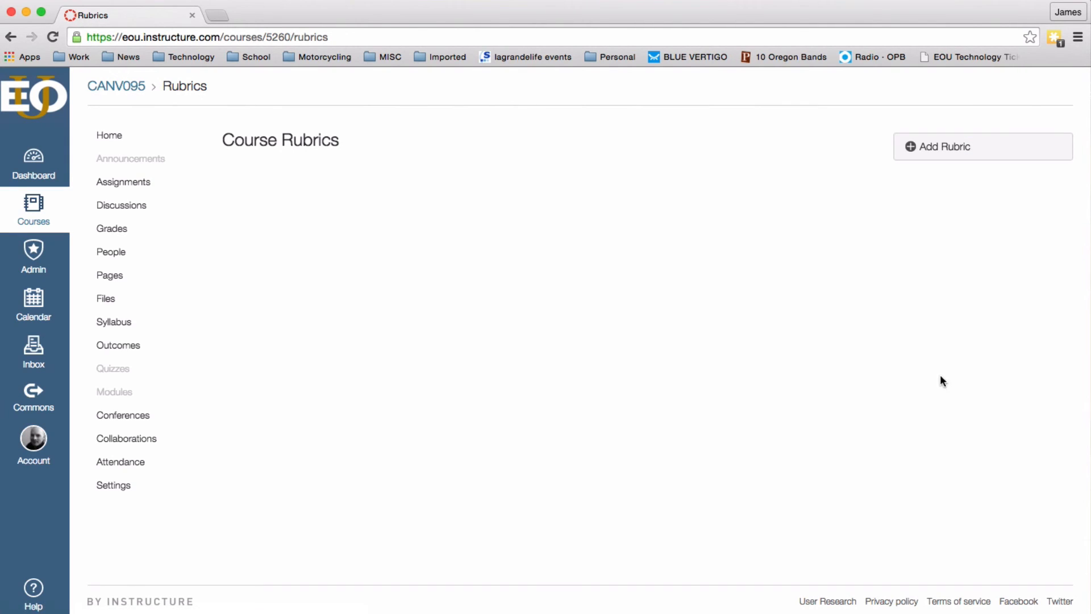
click(943, 148)
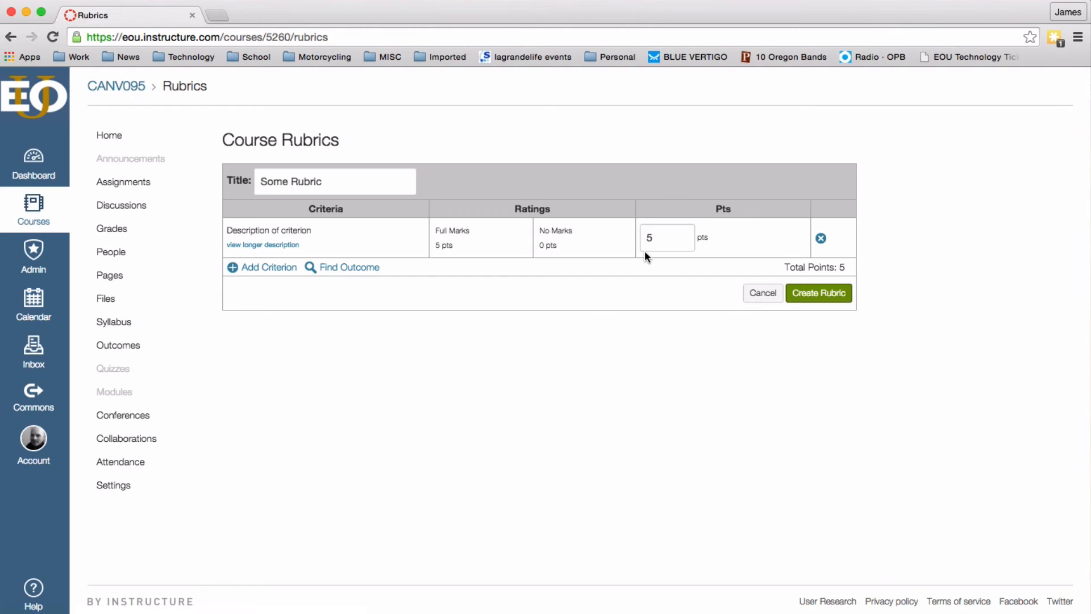